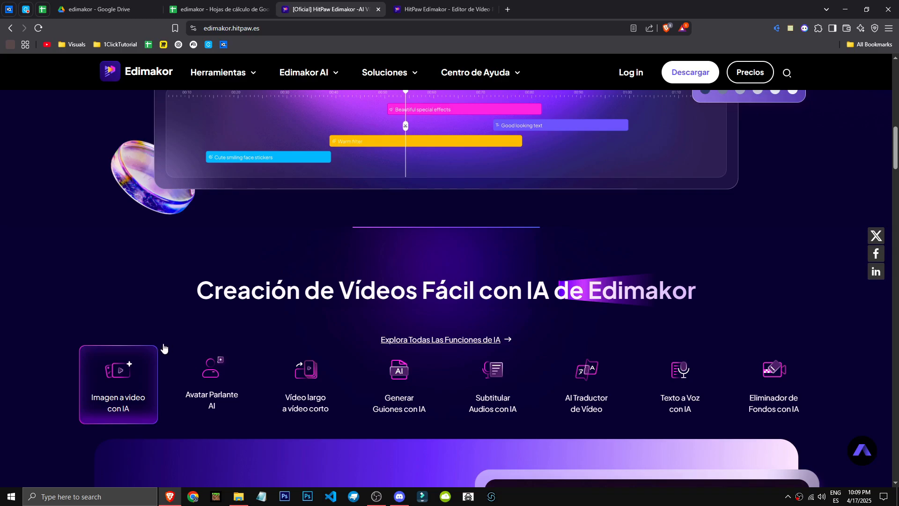
Examine the AI feature descriptions on the Edimakor site, from Imagen a video con IA through Eliminador de Fondos con IA.
{"action": "scroll", "coordinate": [155, 350], "scroll_direction": "down", "scroll_amount": 1}
{"action": "scroll", "coordinate": [38, 316], "scroll_direction": "down", "scroll_amount": 4}
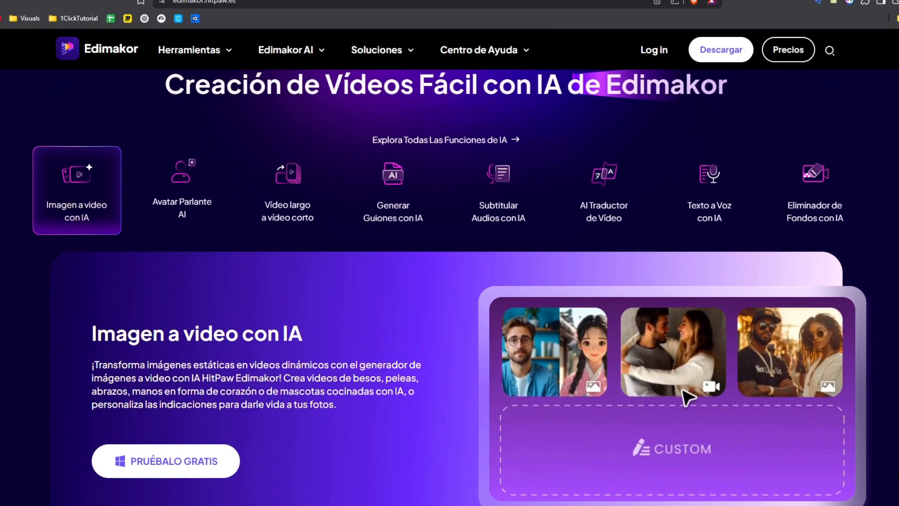
{"action": "left_click_drag", "start_coordinate": [91, 333], "coordinate": [270, 332]}
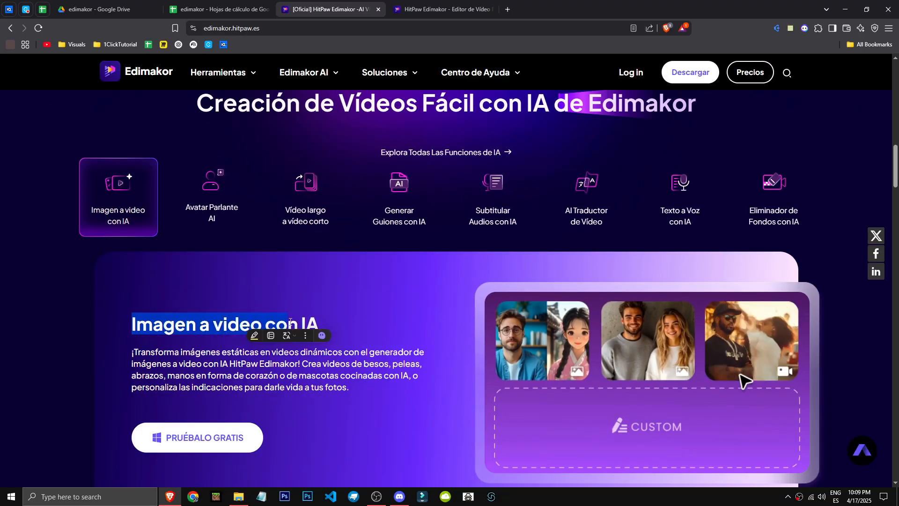
{"action": "left_click", "coordinate": [246, 315]}
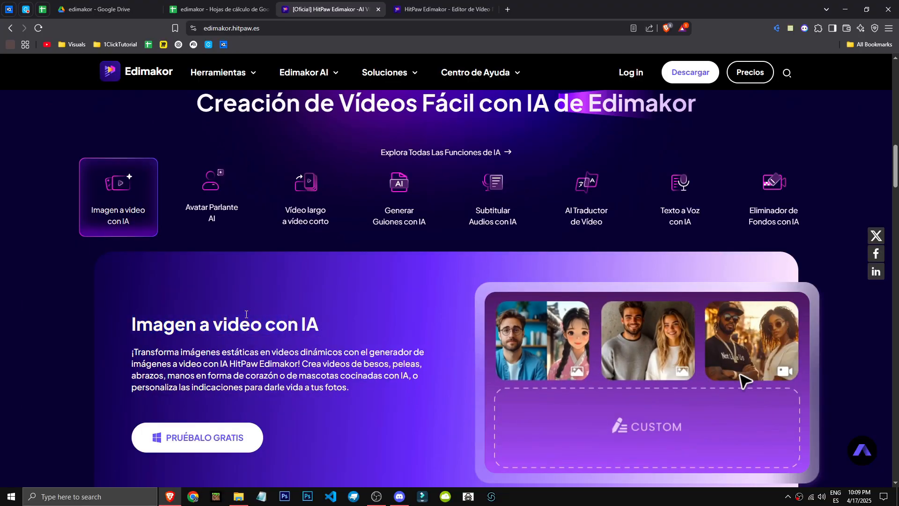
{"action": "left_click", "coordinate": [213, 209]}
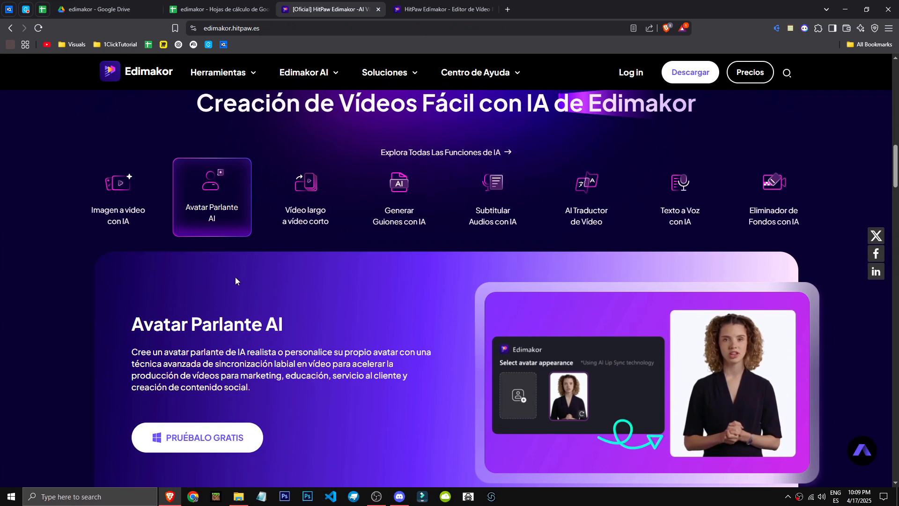
{"action": "left_click", "coordinate": [305, 227]}
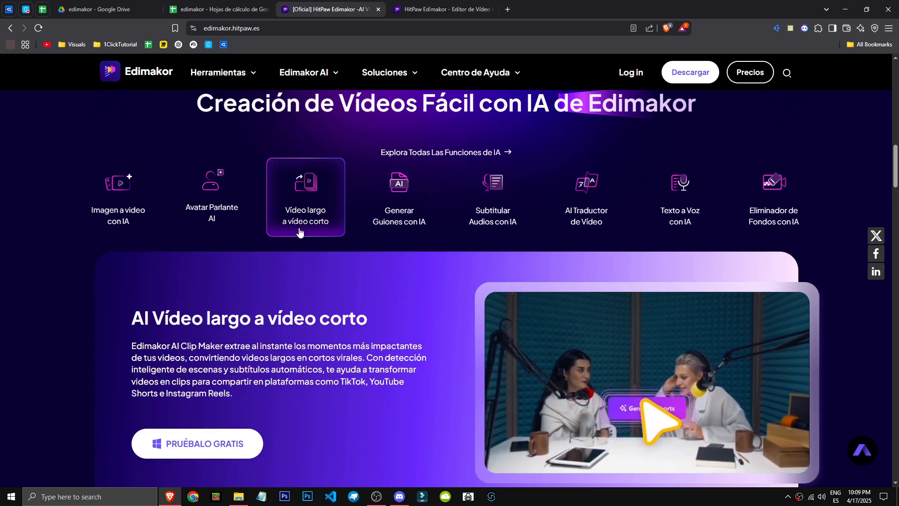
{"action": "left_click", "coordinate": [396, 220]}
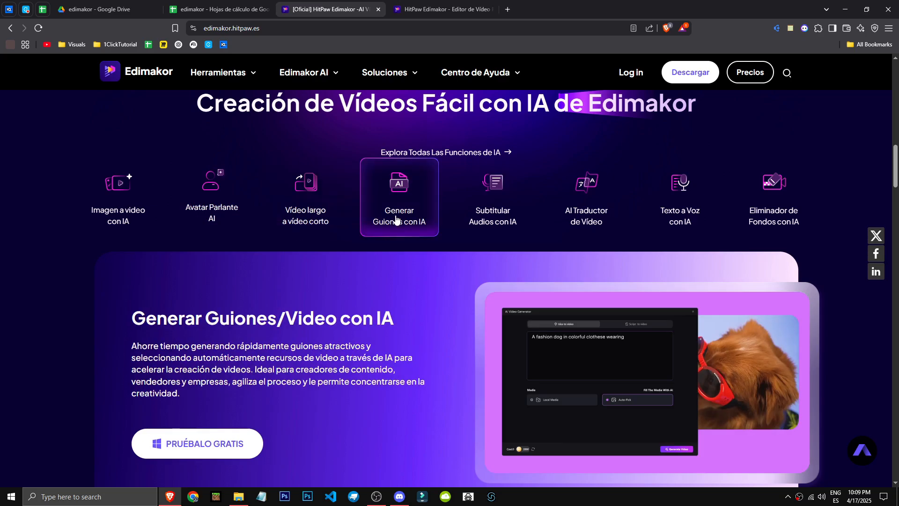
{"action": "left_click", "coordinate": [507, 212]}
{"action": "left_click", "coordinate": [610, 212]}
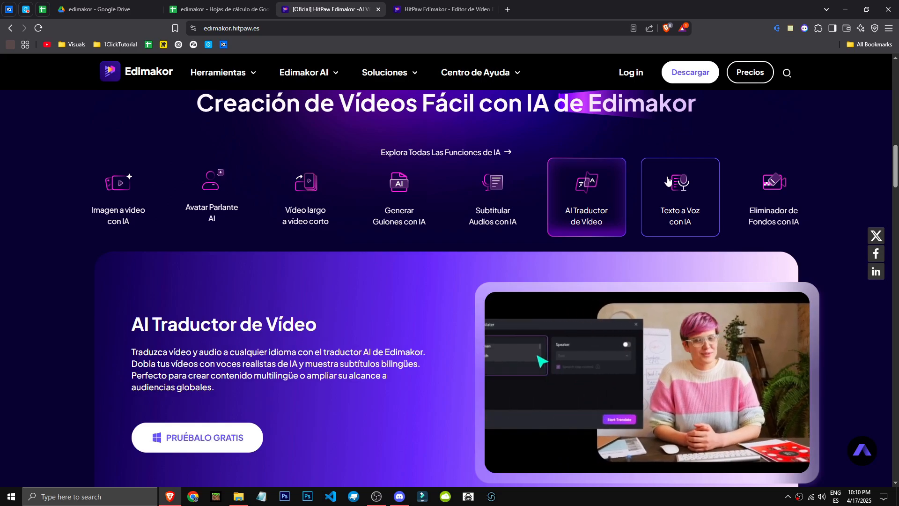
{"action": "left_click", "coordinate": [664, 184]}
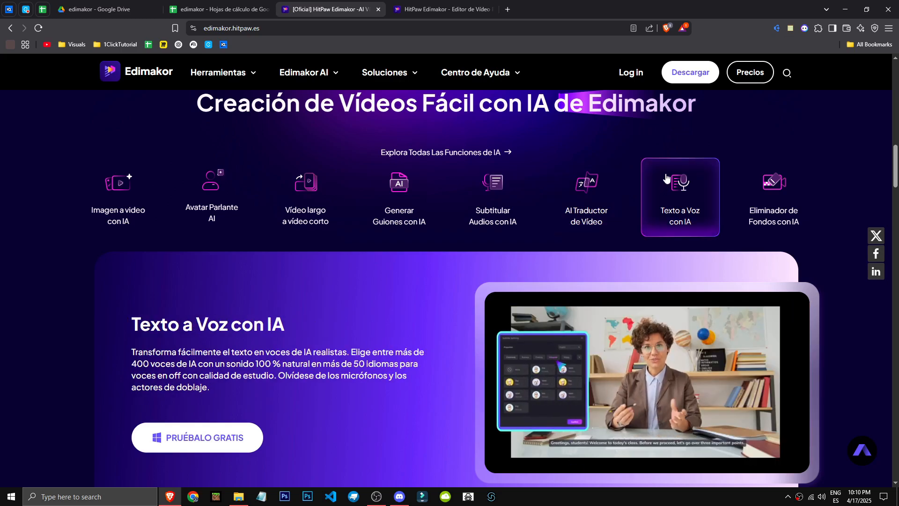
{"action": "left_click", "coordinate": [805, 188]}
Examine the site's sections on stock assets, visual effects and video editing tools.
{"action": "scroll", "coordinate": [807, 186], "scroll_direction": "down", "scroll_amount": 5}
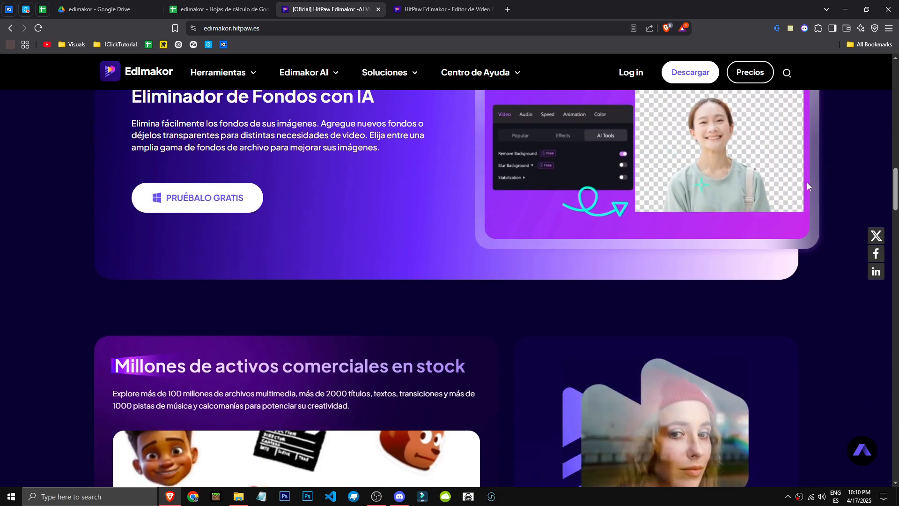
{"action": "scroll", "coordinate": [677, 168], "scroll_direction": "down", "scroll_amount": 3}
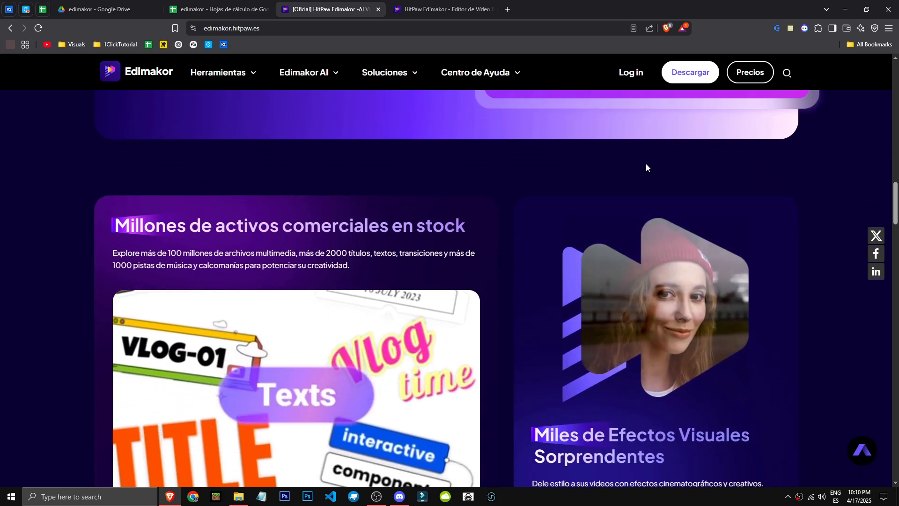
{"action": "scroll", "coordinate": [562, 169], "scroll_direction": "down", "scroll_amount": 2}
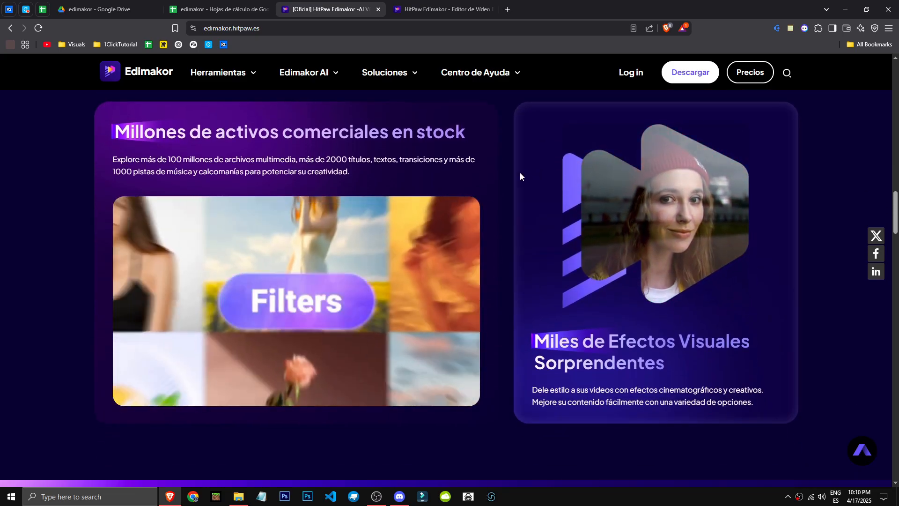
{"action": "scroll", "coordinate": [516, 178], "scroll_direction": "down", "scroll_amount": 1}
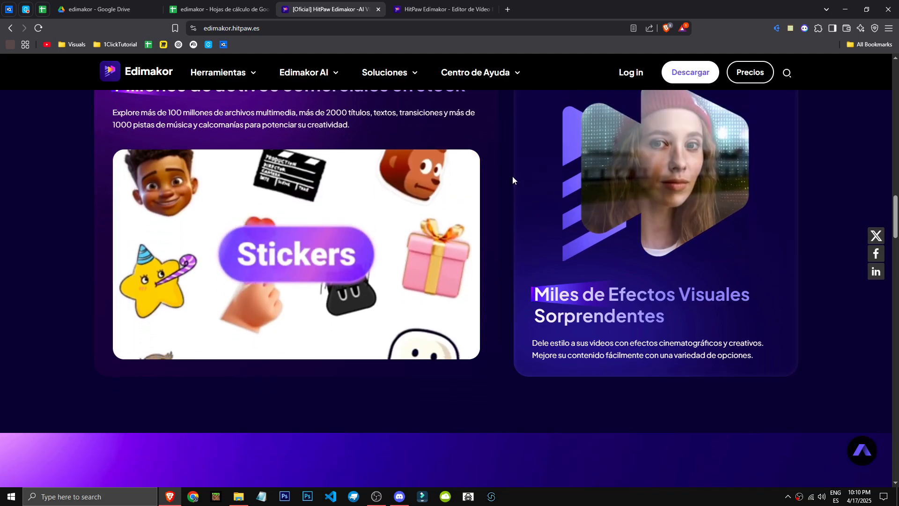
{"action": "scroll", "coordinate": [513, 178], "scroll_direction": "down", "scroll_amount": 6}
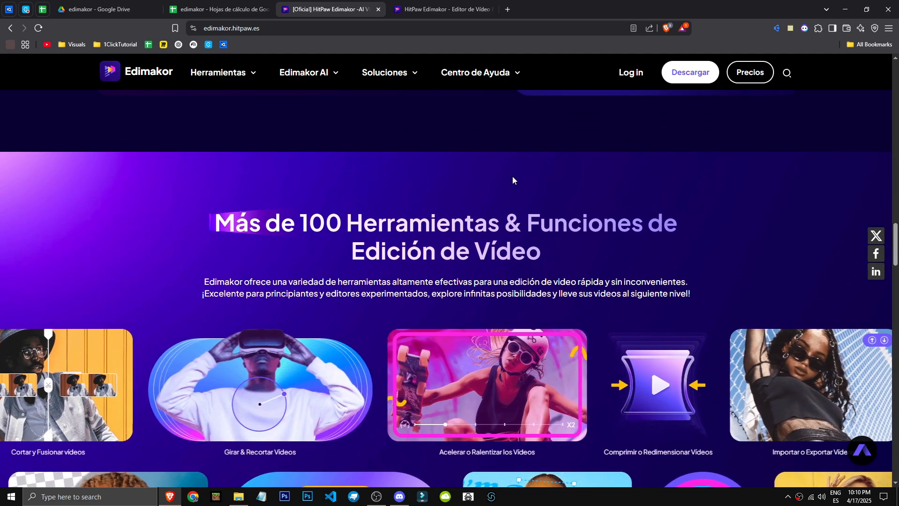
{"action": "scroll", "coordinate": [513, 176], "scroll_direction": "down", "scroll_amount": 2}
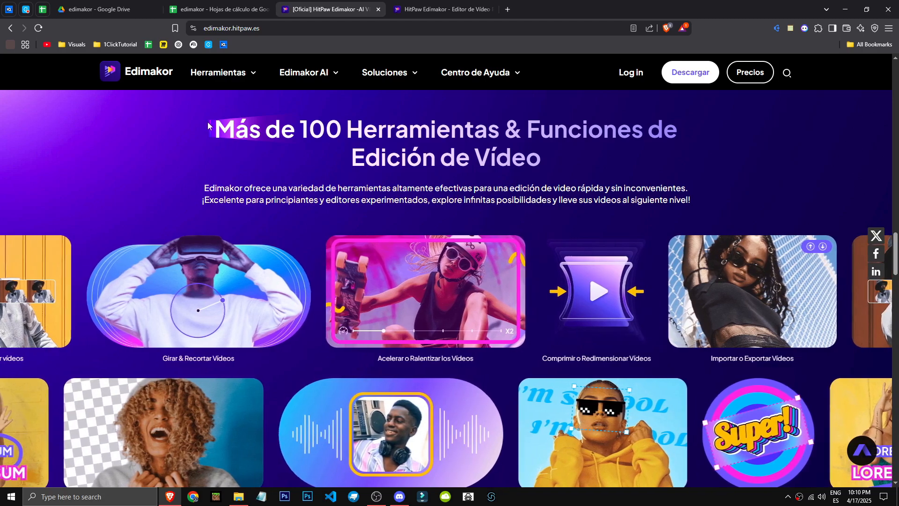
{"action": "left_click_drag", "start_coordinate": [210, 125], "coordinate": [278, 123]}
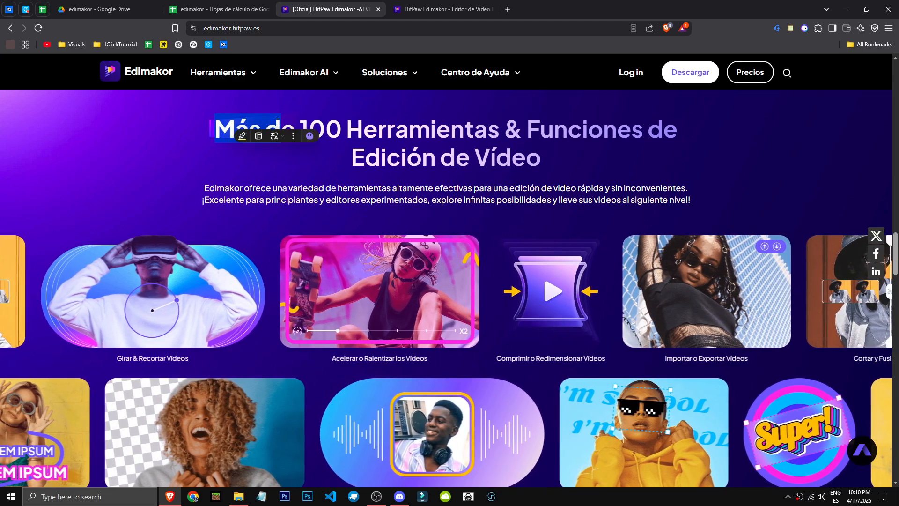
{"action": "left_click", "coordinate": [277, 123]}
{"action": "scroll", "coordinate": [541, 149], "scroll_direction": "down", "scroll_amount": 4}
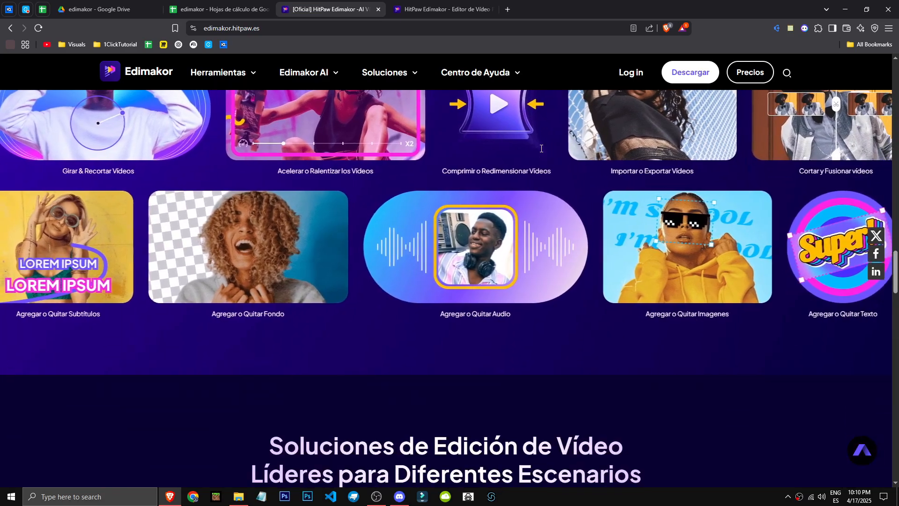
{"action": "scroll", "coordinate": [541, 149], "scroll_direction": "down", "scroll_amount": 4}
{"action": "scroll", "coordinate": [428, 204], "scroll_direction": "up", "scroll_amount": 5}
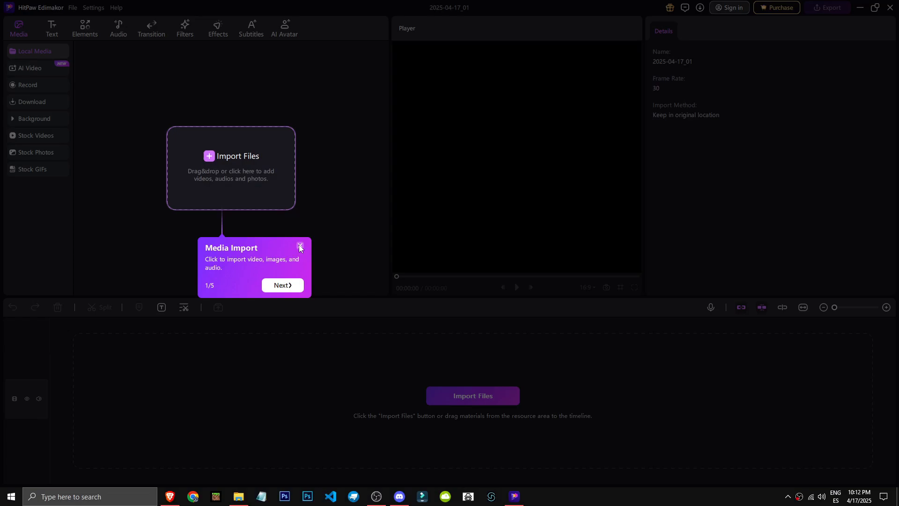
{"action": "left_click", "coordinate": [300, 245]}
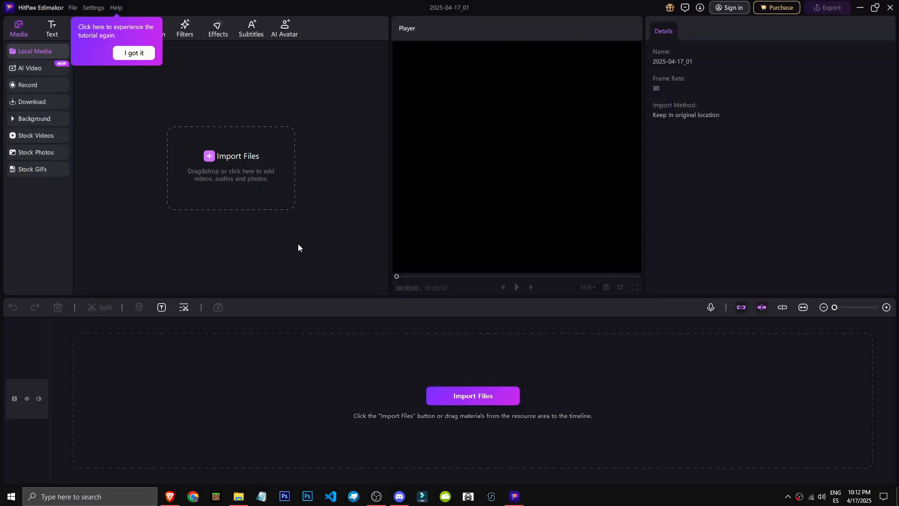
{"action": "left_click_drag", "start_coordinate": [468, 297], "coordinate": [445, 262]}
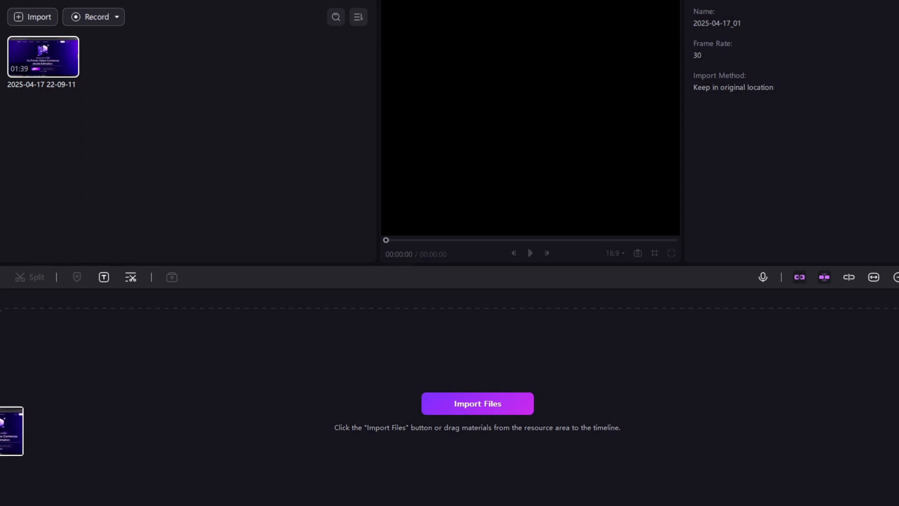
{"action": "left_click_drag", "start_coordinate": [87, 395], "coordinate": [167, 390]}
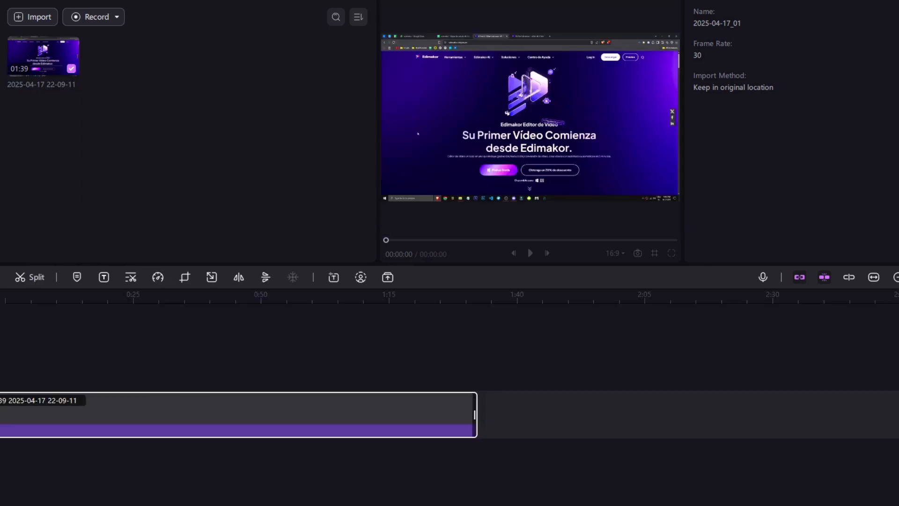
Detach the audio from the video clip on the timeline.
{"action": "right_click", "coordinate": [63, 401]}
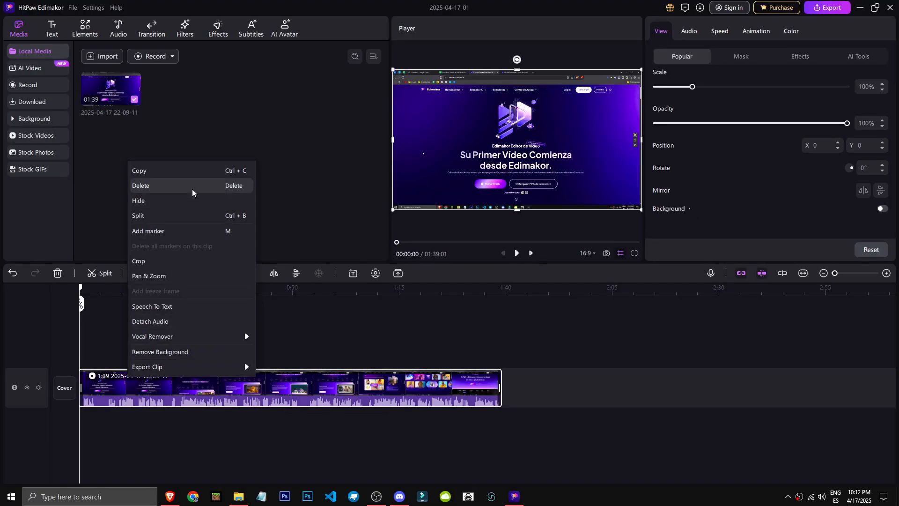
{"action": "left_click", "coordinate": [203, 321]}
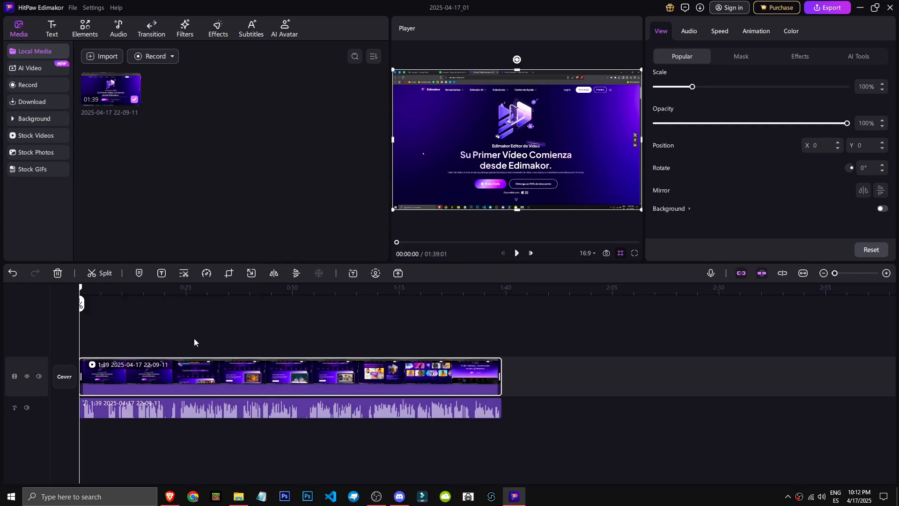
{"action": "left_click_drag", "start_coordinate": [614, 403], "coordinate": [562, 384]}
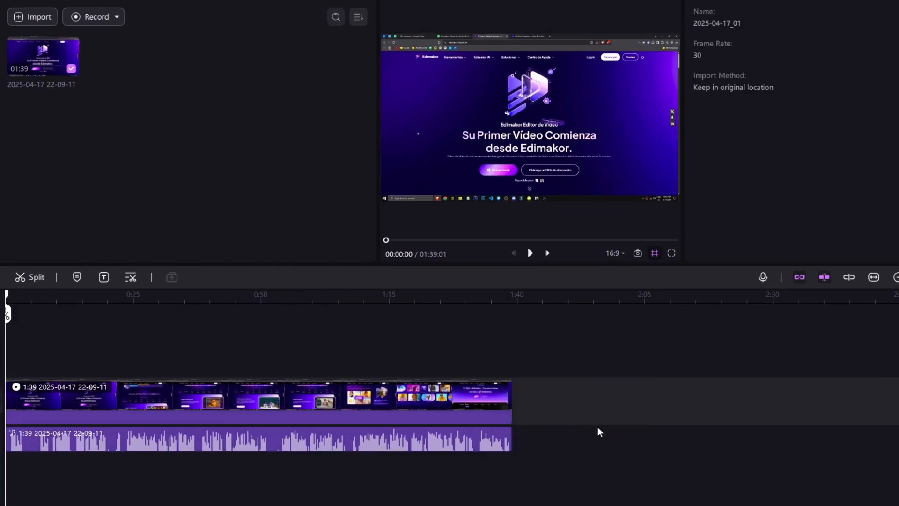
{"action": "left_click_drag", "start_coordinate": [600, 439], "coordinate": [468, 426]}
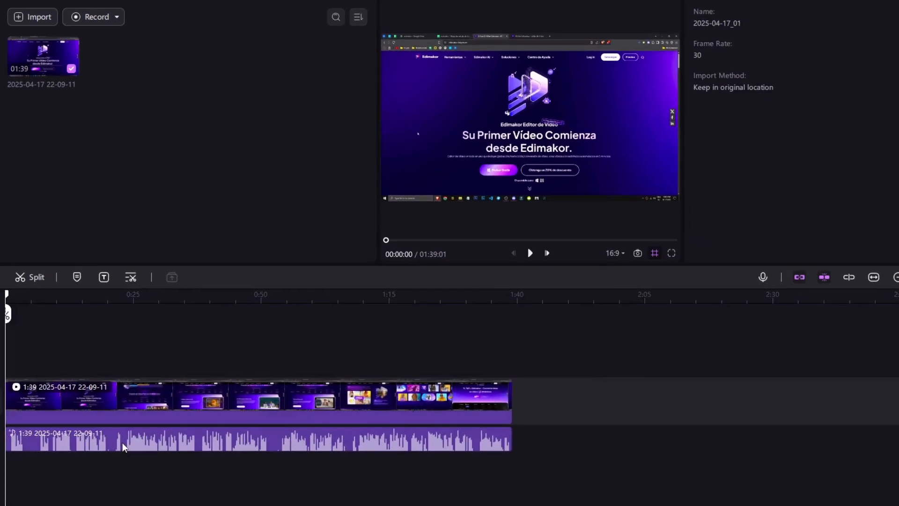
Enlarge the player area and display the view settings of the video clip on the timeline.
{"action": "left_click", "coordinate": [122, 444]}
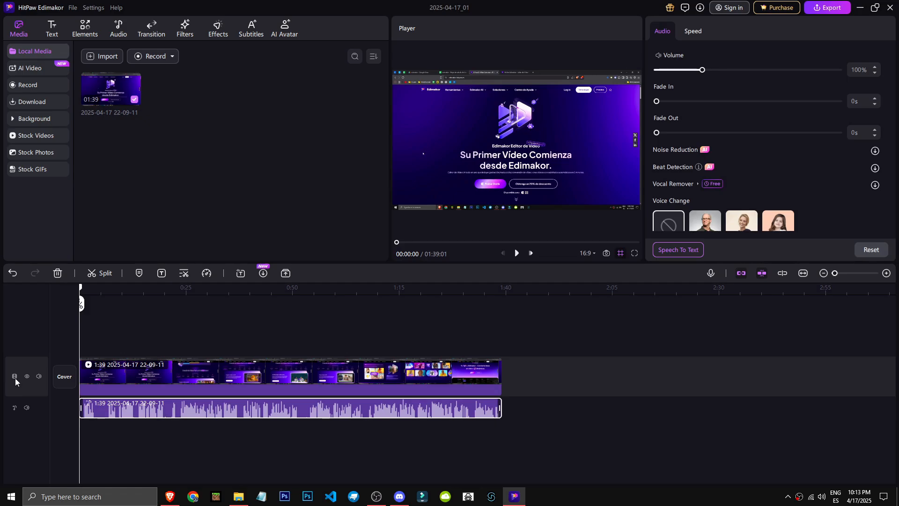
{"action": "left_click", "coordinate": [215, 375]}
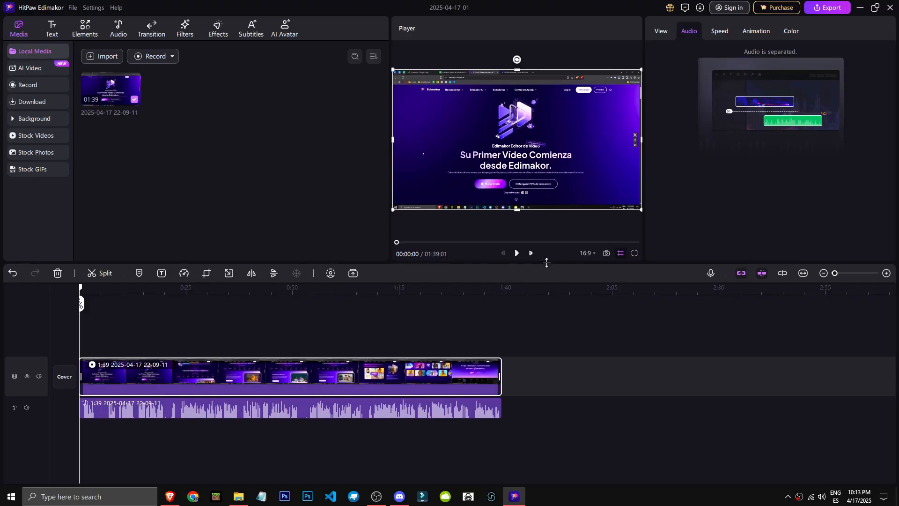
{"action": "left_click_drag", "start_coordinate": [566, 263], "coordinate": [566, 345]}
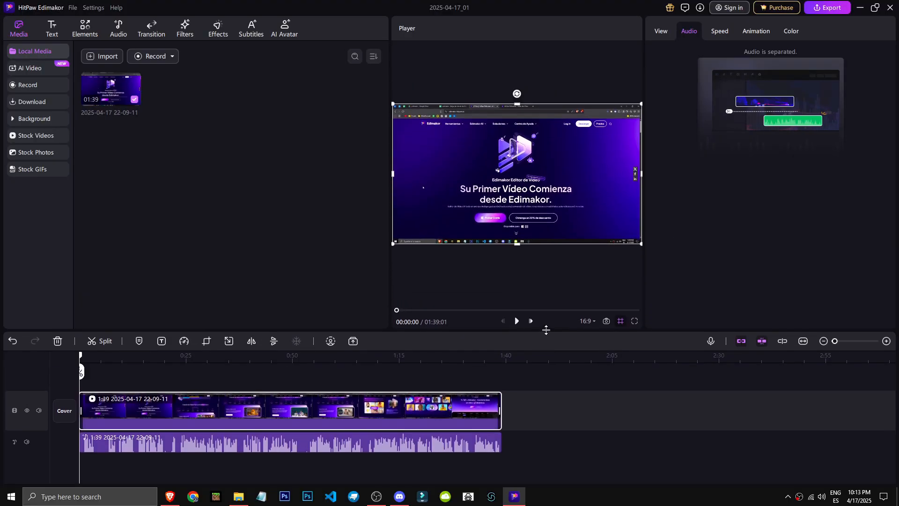
{"action": "left_click", "coordinate": [667, 29]}
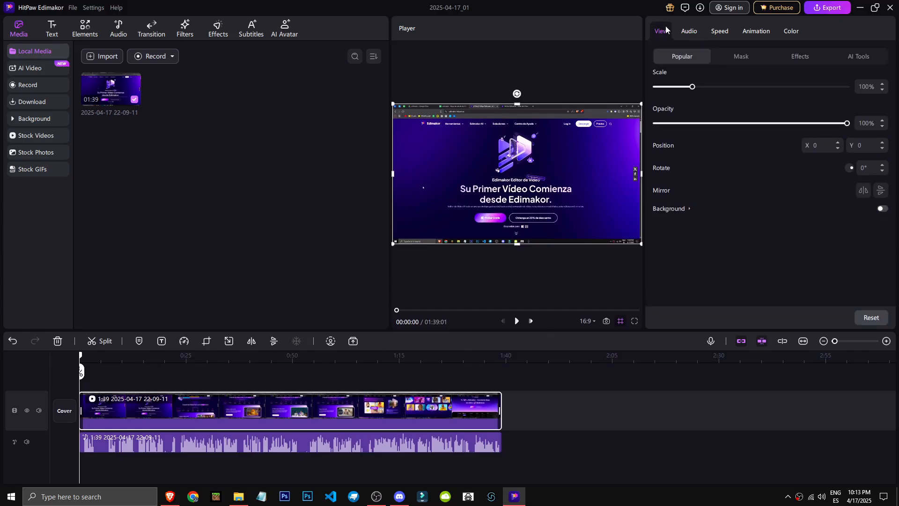
Try adjusting the video clip's scale, opacity and rotation.
{"action": "mouse_move", "coordinate": [688, 89]}
{"action": "left_mouse_down"}
{"action": "mouse_move", "coordinate": [717, 87]}
{"action": "mouse_move", "coordinate": [690, 86]}
{"action": "mouse_move", "coordinate": [702, 90]}
{"action": "left_mouse_up"}
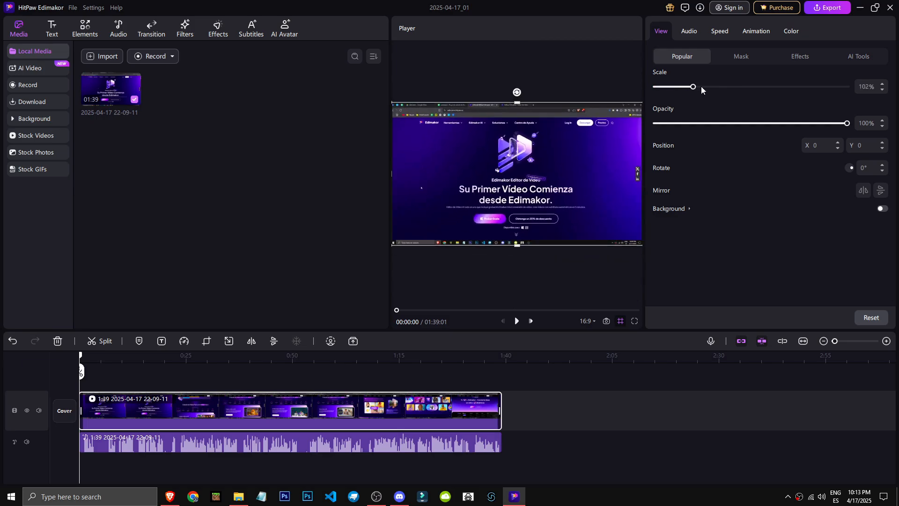
{"action": "mouse_move", "coordinate": [837, 123]}
{"action": "left_mouse_down"}
{"action": "mouse_move", "coordinate": [738, 124]}
{"action": "mouse_move", "coordinate": [847, 123]}
{"action": "left_mouse_up"}
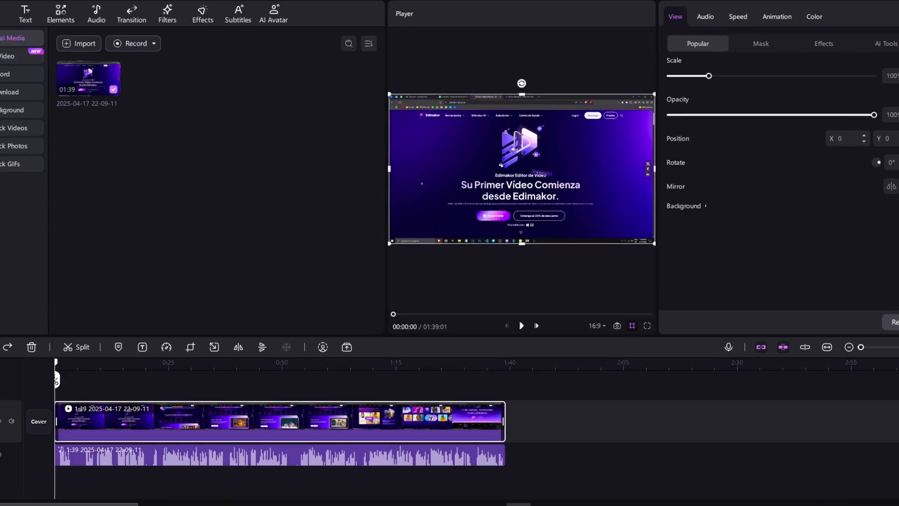
{"action": "left_click_drag", "start_coordinate": [852, 168], "coordinate": [853, 168]}
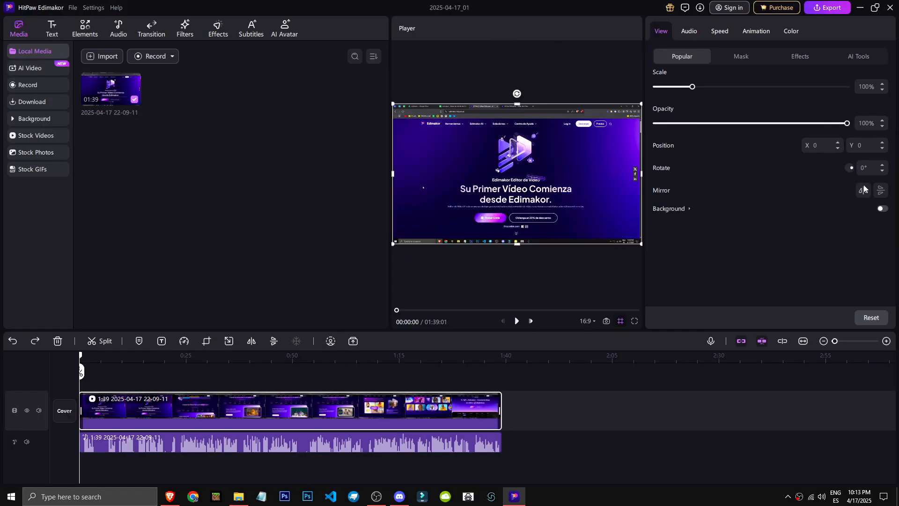
Scale the video clip to 90% and give it a Gaussian Blur background with a stronger blur.
{"action": "left_click", "coordinate": [688, 208]}
{"action": "mouse_move", "coordinate": [788, 277]}
{"action": "left_mouse_down"}
{"action": "mouse_move", "coordinate": [837, 275]}
{"action": "mouse_move", "coordinate": [657, 275]}
{"action": "mouse_move", "coordinate": [779, 282]}
{"action": "left_mouse_up"}
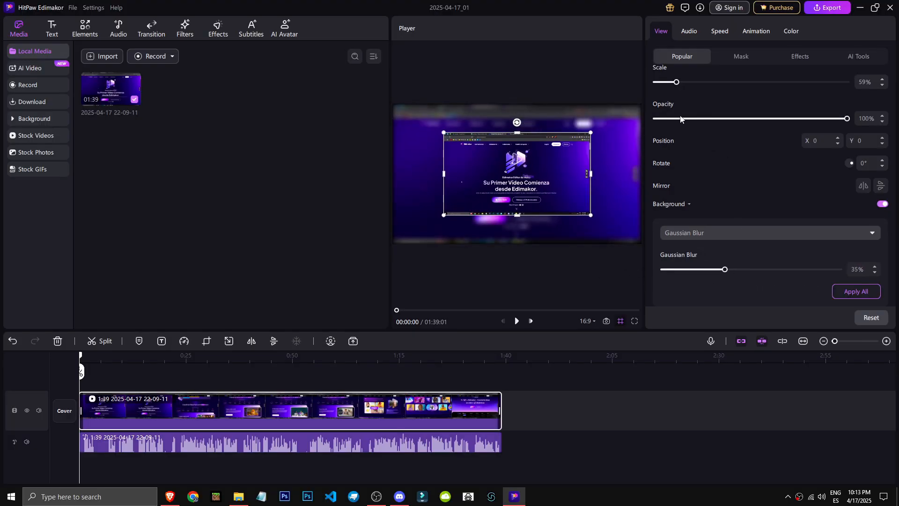
{"action": "left_click_drag", "start_coordinate": [666, 83], "coordinate": [689, 84]}
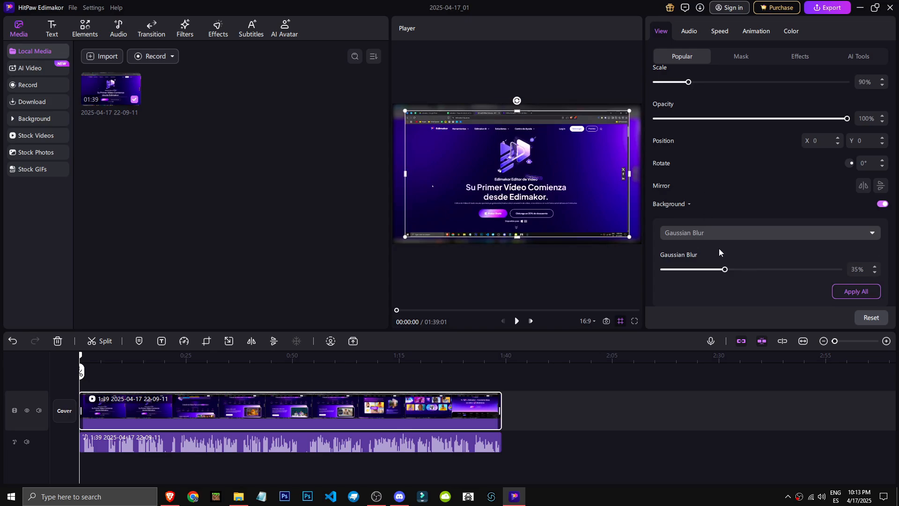
{"action": "left_click_drag", "start_coordinate": [726, 269], "coordinate": [839, 269]}
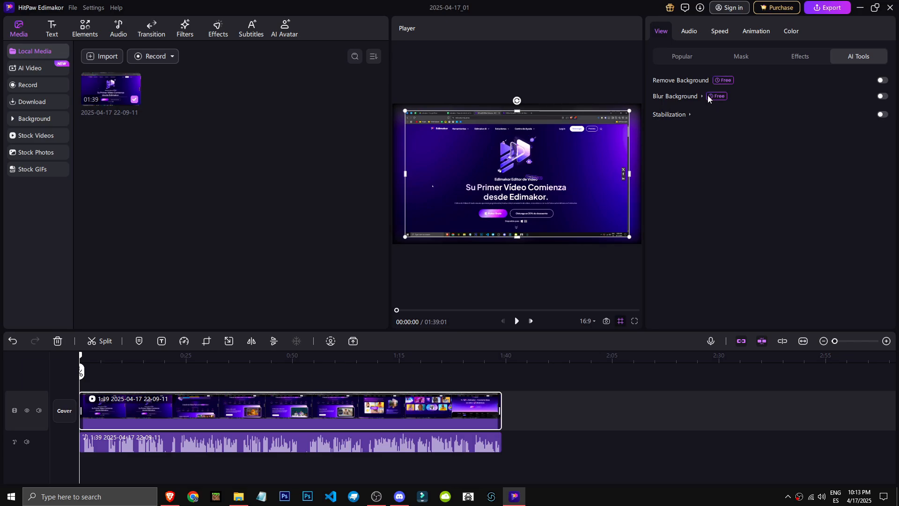
Turn on the AI Blur Background effect for the video clip.
{"action": "left_click", "coordinate": [884, 96]}
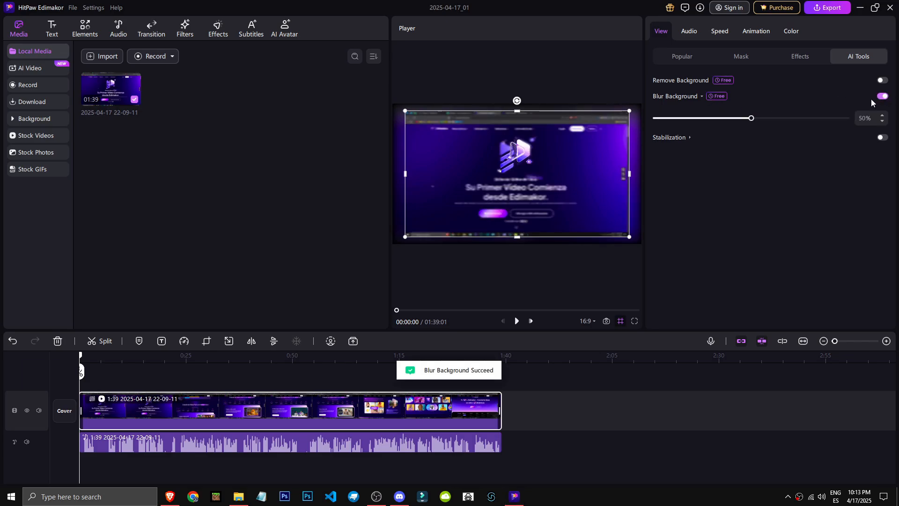
Set the AI Blur Background strength of the video clip to 0%.
{"action": "left_click_drag", "start_coordinate": [754, 120], "coordinate": [849, 125]}
{"action": "left_click_drag", "start_coordinate": [784, 129], "coordinate": [501, 113]}
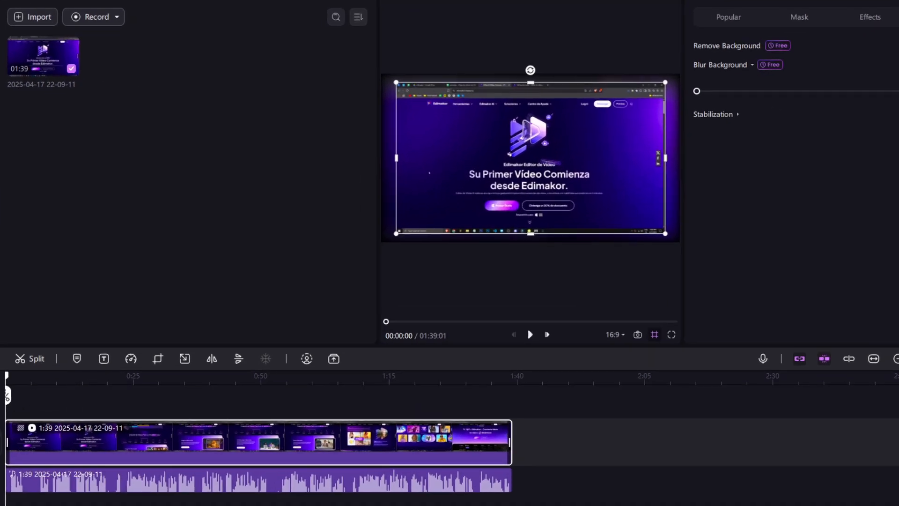
Look through the text WordArt, sticker elements, trending music and transition libraries.
{"action": "left_click", "coordinate": [52, 29]}
{"action": "left_click", "coordinate": [122, 151]}
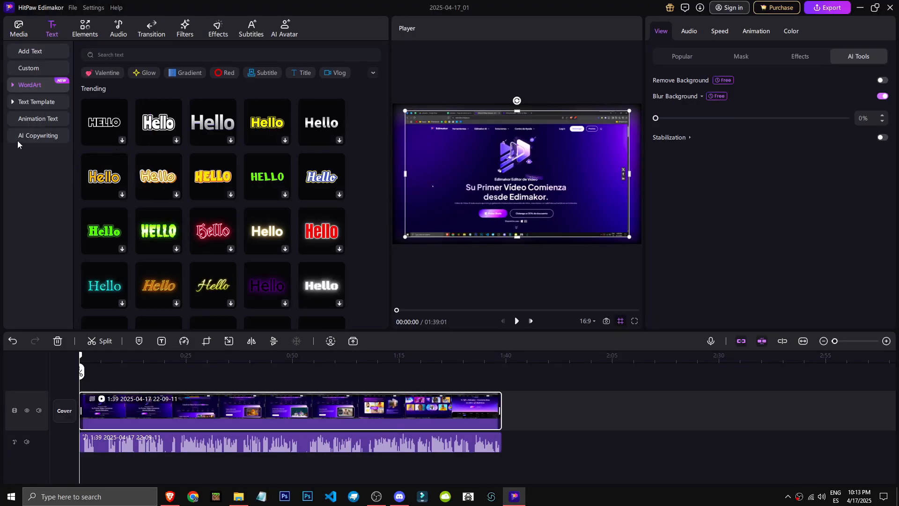
{"action": "scroll", "coordinate": [207, 275], "scroll_direction": "down", "scroll_amount": 5}
{"action": "scroll", "coordinate": [206, 275], "scroll_direction": "up", "scroll_amount": 5}
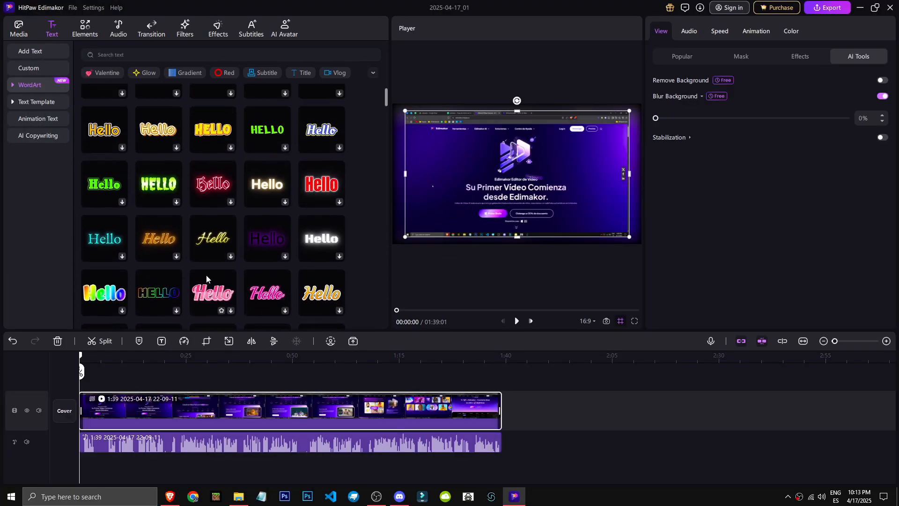
{"action": "left_click", "coordinate": [84, 27]}
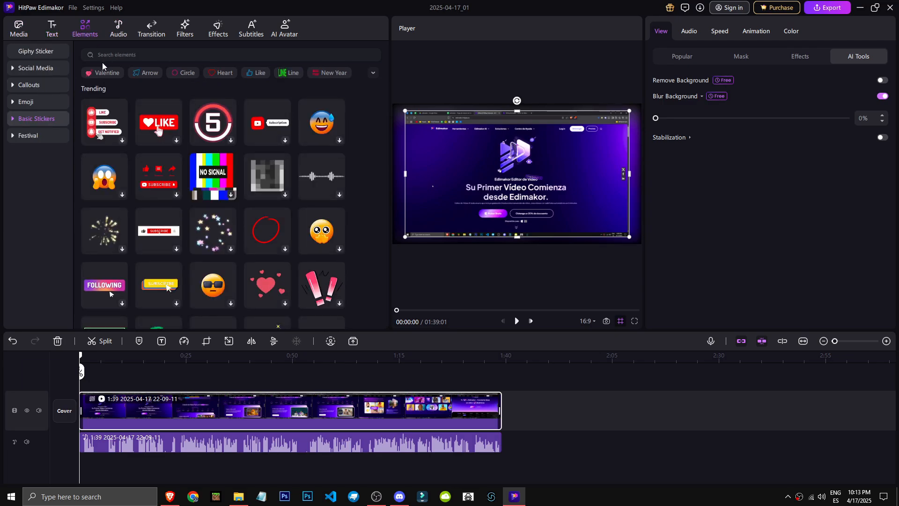
{"action": "left_click", "coordinate": [123, 27]}
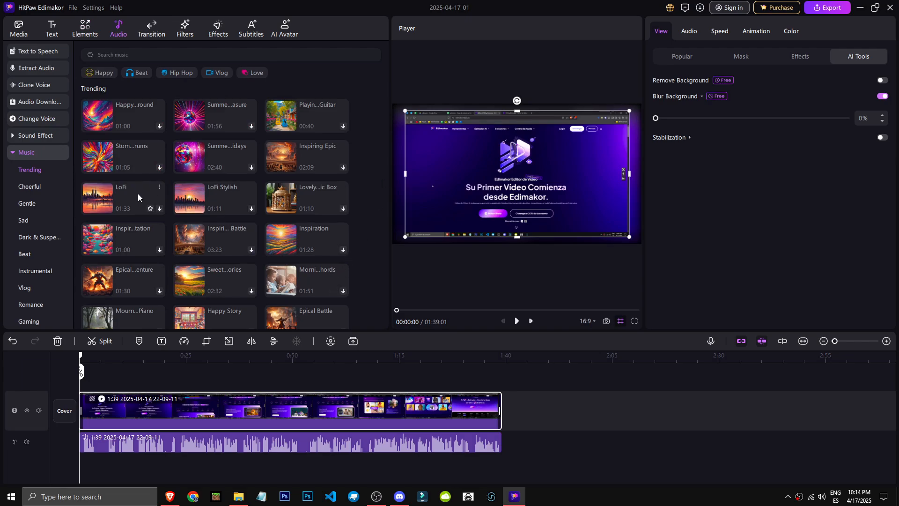
{"action": "scroll", "coordinate": [138, 193], "scroll_direction": "down", "scroll_amount": 5}
{"action": "left_click", "coordinate": [152, 30]}
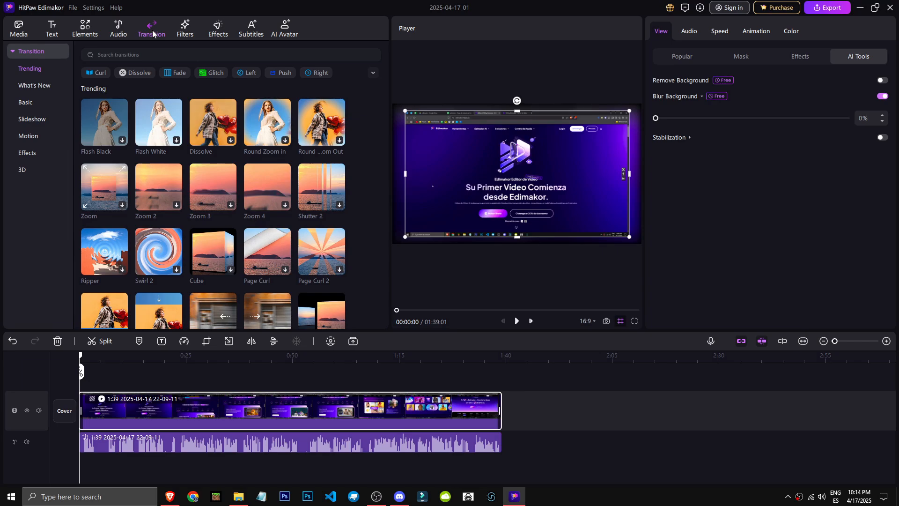
Split the video clip at about 53 seconds, and split both the video and its audio at about 33 seconds.
{"action": "left_click", "coordinate": [306, 359]}
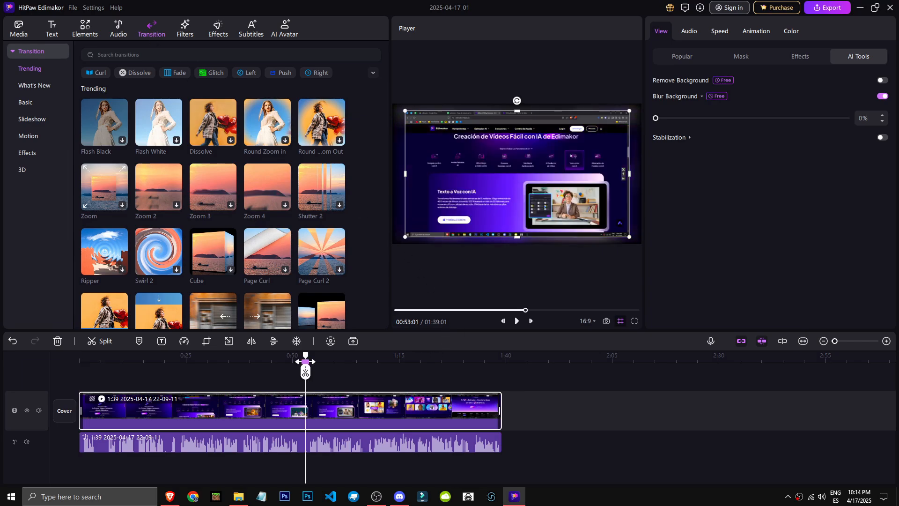
{"action": "left_click", "coordinate": [305, 373]}
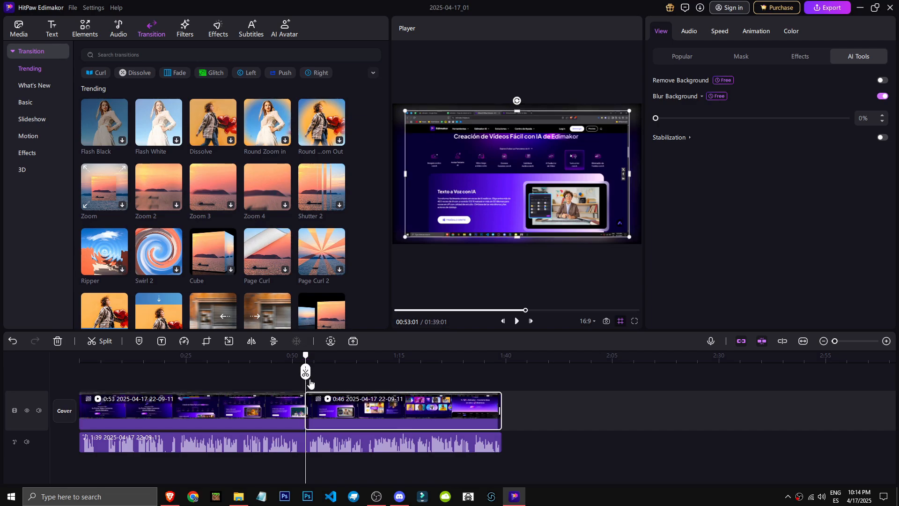
{"action": "left_click_drag", "start_coordinate": [306, 372], "coordinate": [223, 375]}
{"action": "left_click", "coordinate": [221, 373]}
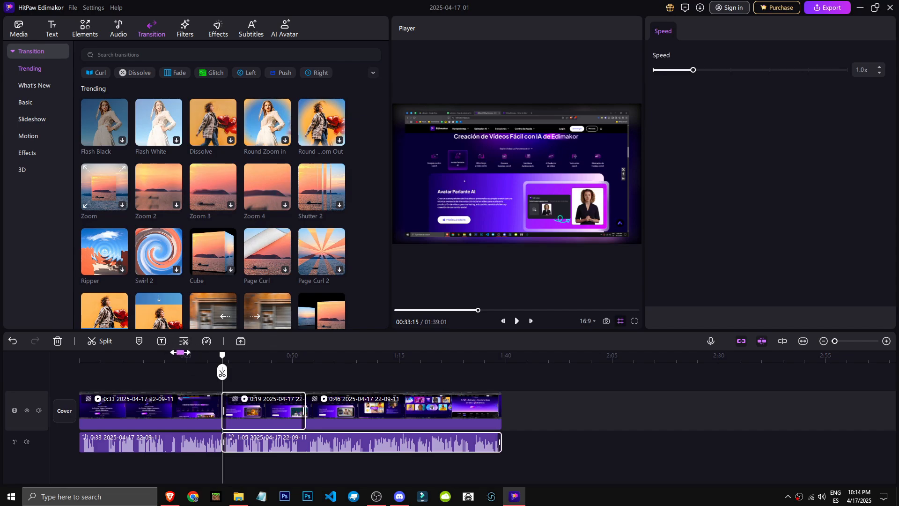
Add a Flash Black transition at the first video cut and a Flash White transition at the second cut.
{"action": "left_click", "coordinate": [186, 354]}
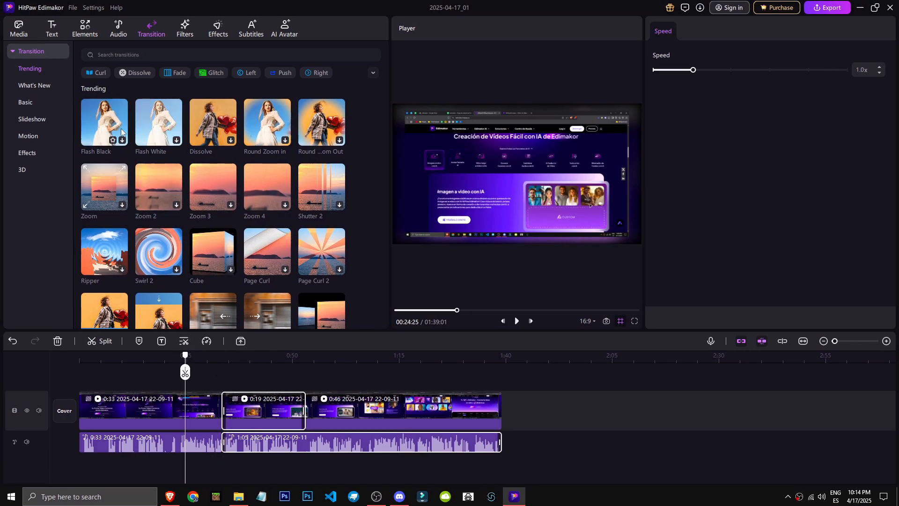
{"action": "left_click_drag", "start_coordinate": [94, 131], "coordinate": [221, 409]}
{"action": "left_click_drag", "start_coordinate": [155, 131], "coordinate": [305, 408]}
Add the Monster Futurism filter above the last video clip and preview it around 1:14 on the timeline.
{"action": "left_click", "coordinate": [173, 31]}
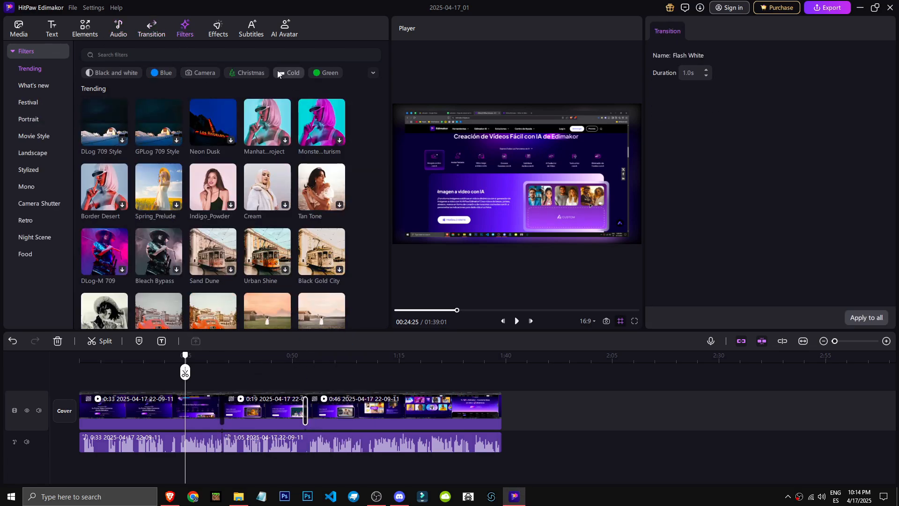
{"action": "left_click_drag", "start_coordinate": [315, 147], "coordinate": [369, 390]}
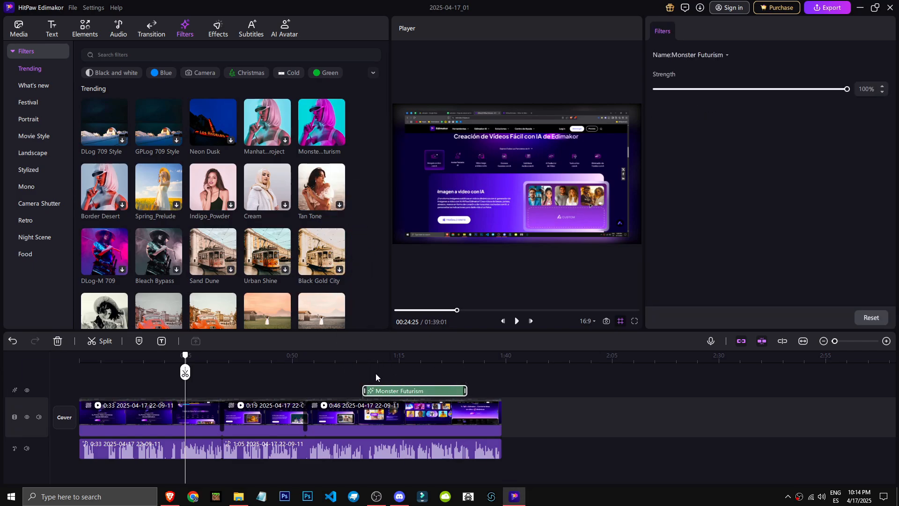
{"action": "left_click", "coordinate": [365, 359]}
{"action": "left_click_drag", "start_coordinate": [366, 359], "coordinate": [383, 371]}
Place the Bleach Bypass filter above the second video clip and preview that part of the timeline.
{"action": "scroll", "coordinate": [360, 325], "scroll_direction": "down", "scroll_amount": 5}
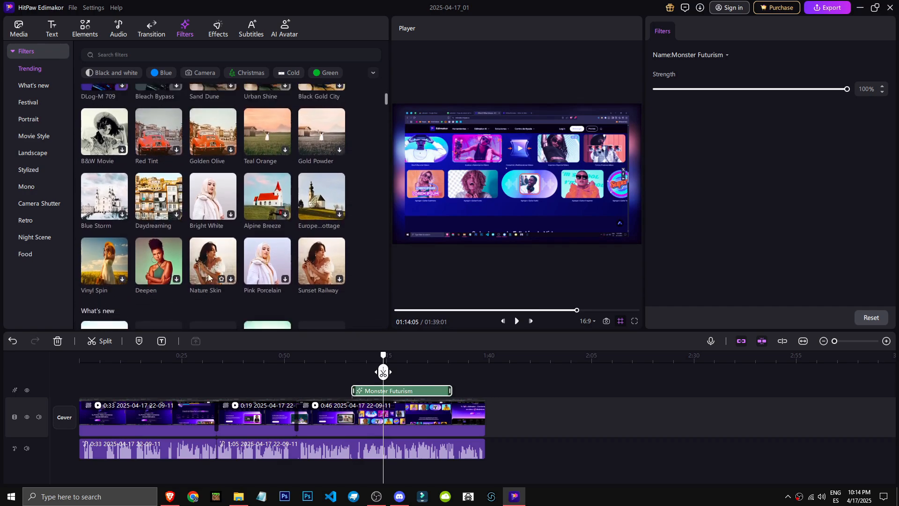
{"action": "scroll", "coordinate": [361, 325], "scroll_direction": "up", "scroll_amount": 2}
{"action": "left_click_drag", "start_coordinate": [159, 176], "coordinate": [244, 366]}
{"action": "left_click", "coordinate": [249, 375]}
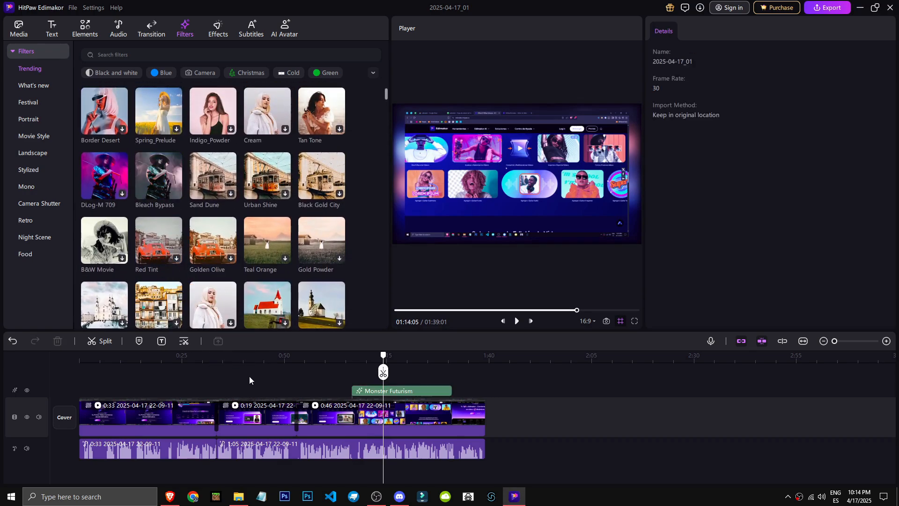
{"action": "left_click_drag", "start_coordinate": [159, 175], "coordinate": [268, 392]}
{"action": "mouse_move", "coordinate": [269, 360]}
{"action": "left_mouse_down"}
{"action": "mouse_move", "coordinate": [276, 363]}
{"action": "mouse_move", "coordinate": [262, 363]}
{"action": "left_mouse_up"}
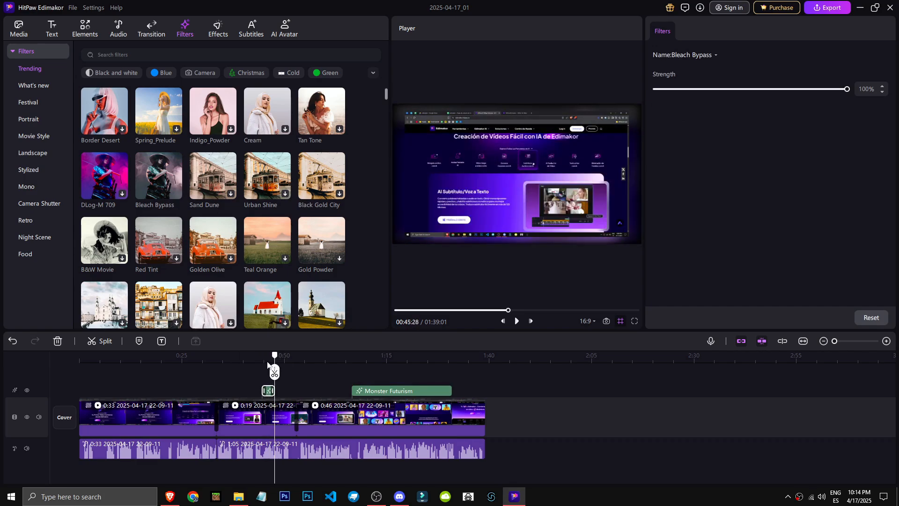
Add a trending video effect at about 12 seconds and the Light Electro Border effect near 25 seconds above the first video clip.
{"action": "left_click", "coordinate": [218, 29]}
{"action": "left_click_drag", "start_coordinate": [267, 122], "coordinate": [131, 357]}
{"action": "scroll", "coordinate": [204, 282], "scroll_direction": "down", "scroll_amount": 1}
{"action": "left_click_drag", "start_coordinate": [322, 153], "coordinate": [180, 397]}
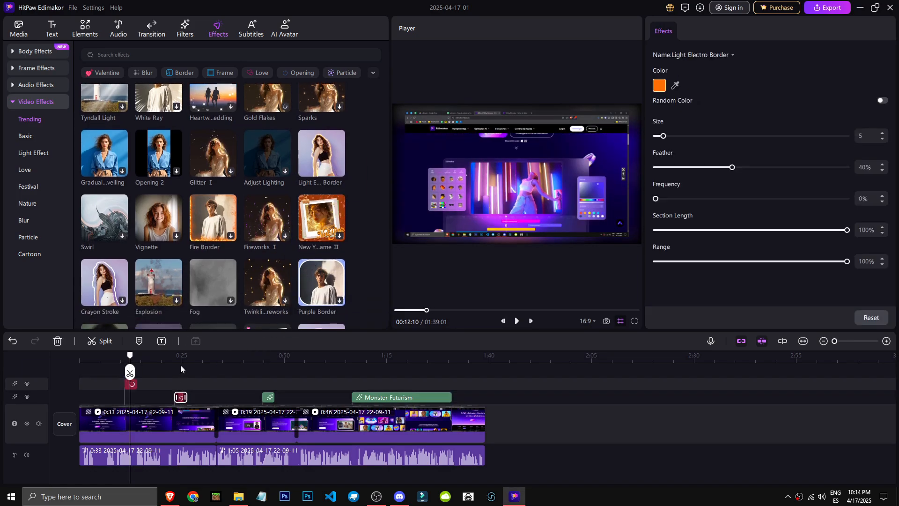
{"action": "left_click_drag", "start_coordinate": [181, 364], "coordinate": [187, 364]}
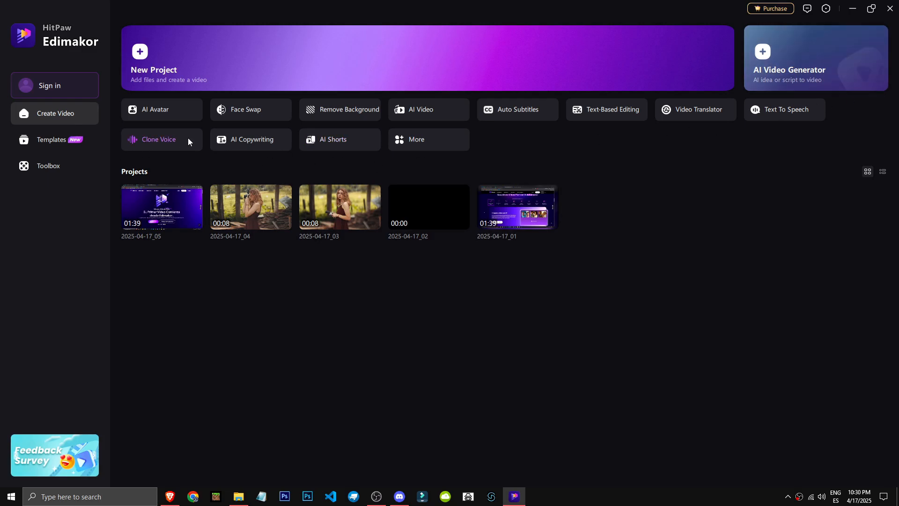
Open the Text To Speech tool and examine its text box and library of English voices.
{"action": "left_click", "coordinate": [793, 113]}
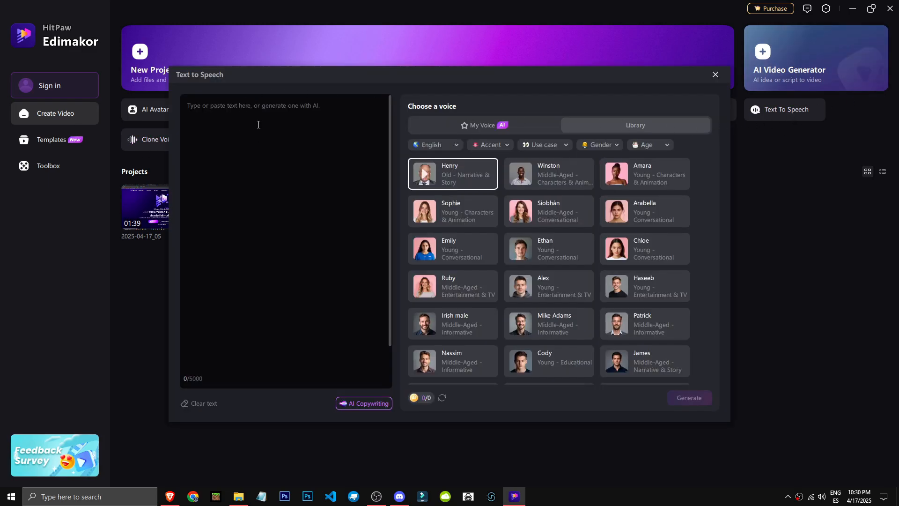
{"action": "left_click", "coordinate": [212, 107]}
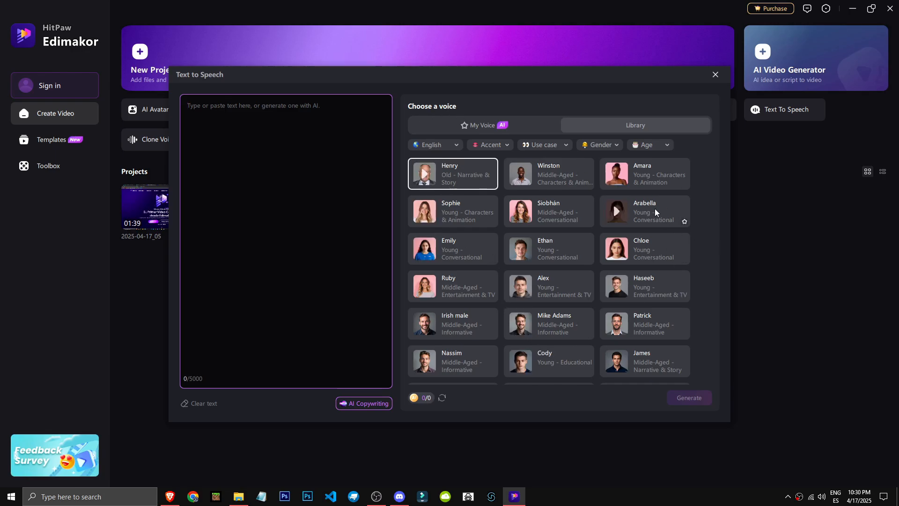
{"action": "scroll", "coordinate": [655, 209], "scroll_direction": "down", "scroll_amount": 10}
{"action": "scroll", "coordinate": [643, 325], "scroll_direction": "up", "scroll_amount": 10}
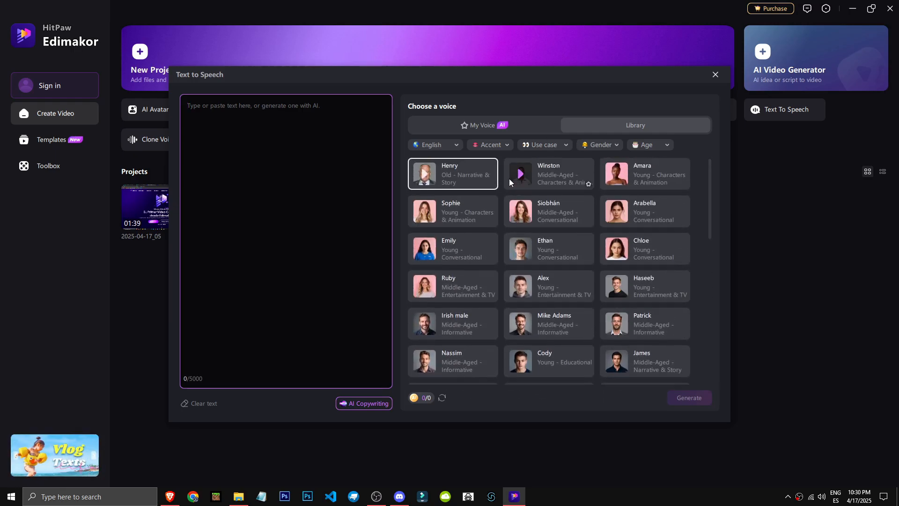
Check the language, accent and age filters of the text-to-speech voices, and close the tool.
{"action": "left_click", "coordinate": [435, 145]}
{"action": "scroll", "coordinate": [455, 206], "scroll_direction": "down", "scroll_amount": 3}
{"action": "scroll", "coordinate": [469, 188], "scroll_direction": "up", "scroll_amount": 3}
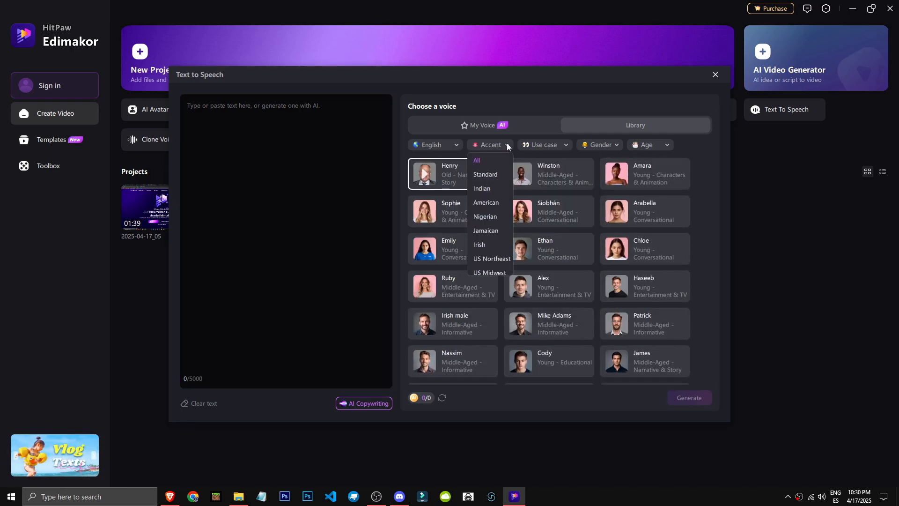
{"action": "left_click", "coordinate": [660, 145]}
{"action": "left_click", "coordinate": [688, 144]}
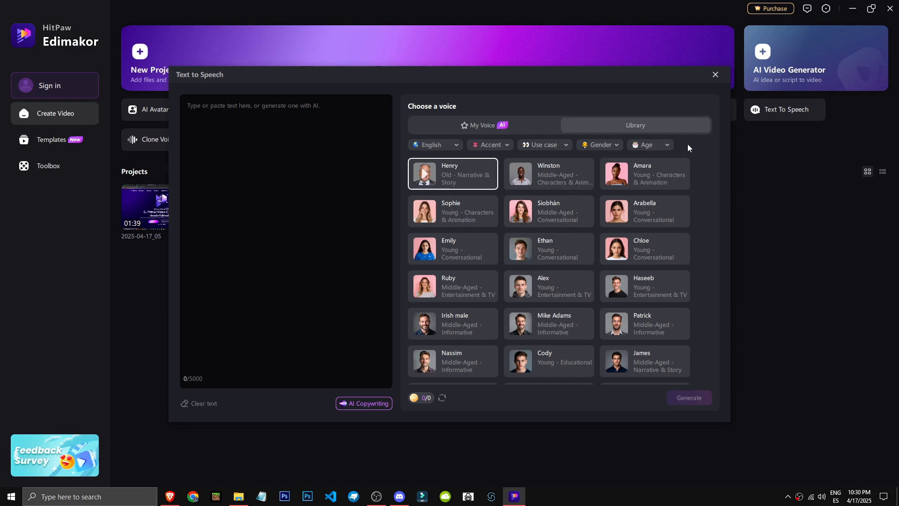
{"action": "left_click", "coordinate": [715, 75]}
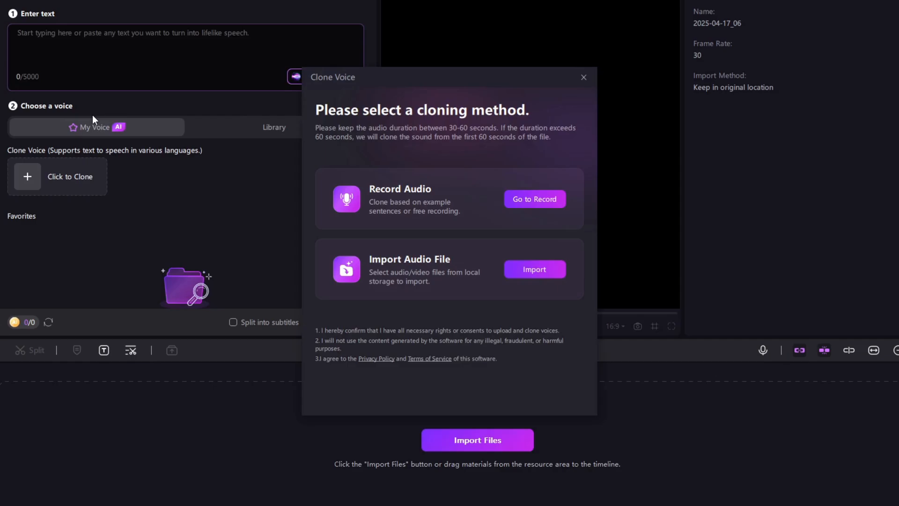
Try to clone a voice from an imported audio file and cancel the generation.
{"action": "left_click", "coordinate": [538, 269]}
{"action": "double_click", "coordinate": [544, 238]}
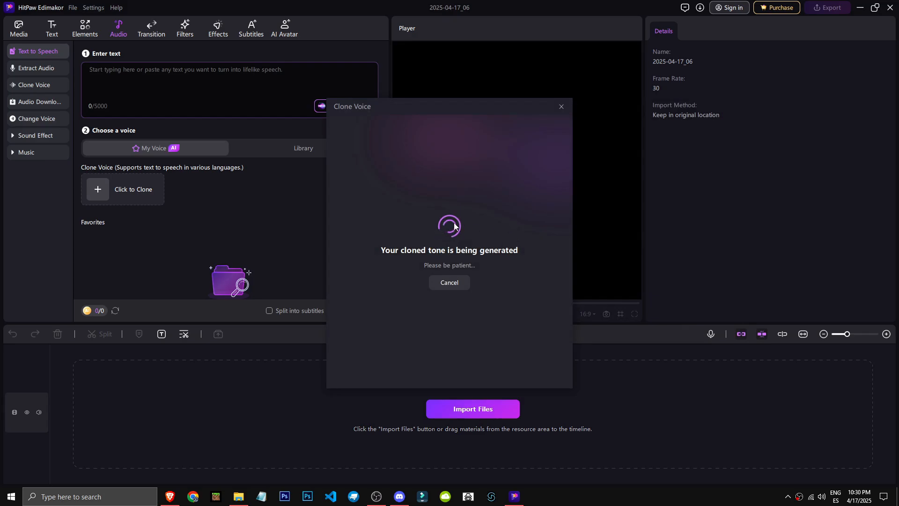
{"action": "left_click", "coordinate": [561, 107]}
{"action": "left_click", "coordinate": [431, 287]}
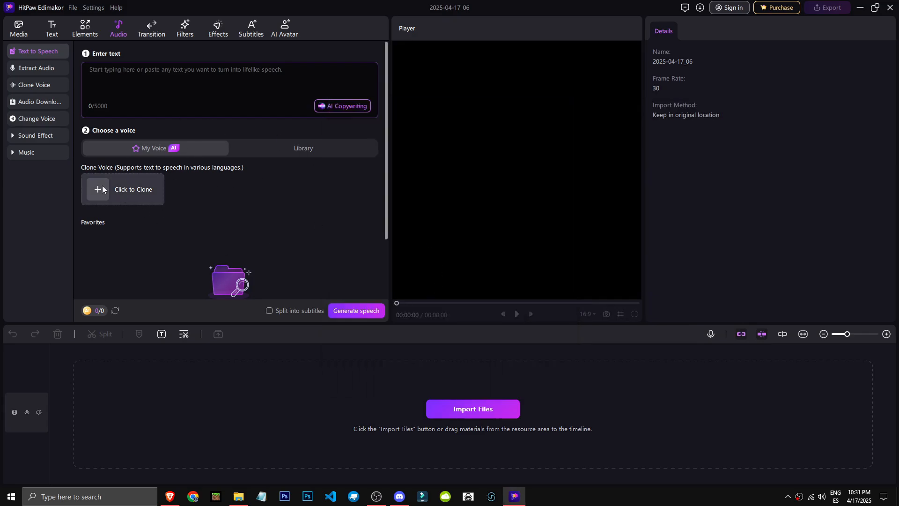